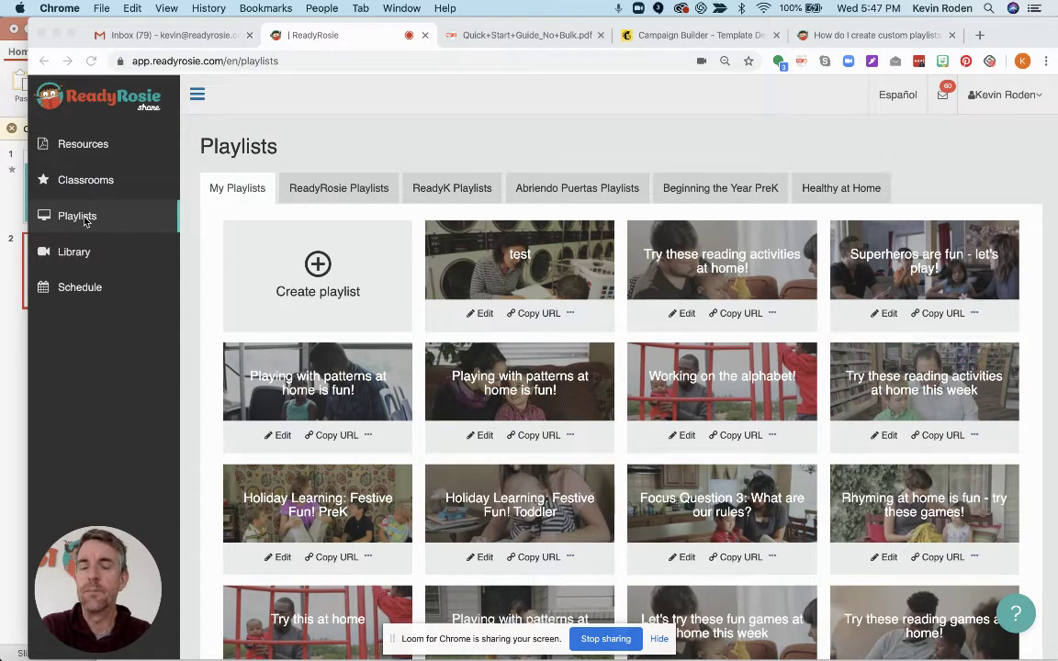
Create a new playlist and give it the English title "Playing with patterns at home is fun!".
{"action": "left_click", "coordinate": [317, 266]}
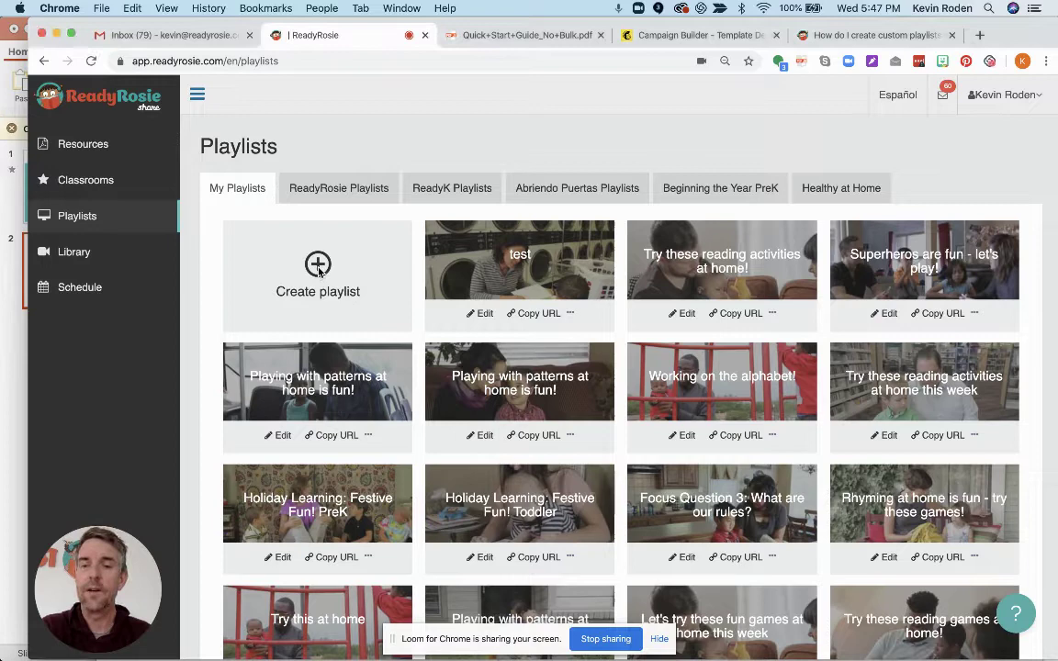
{"action": "left_click", "coordinate": [318, 266]}
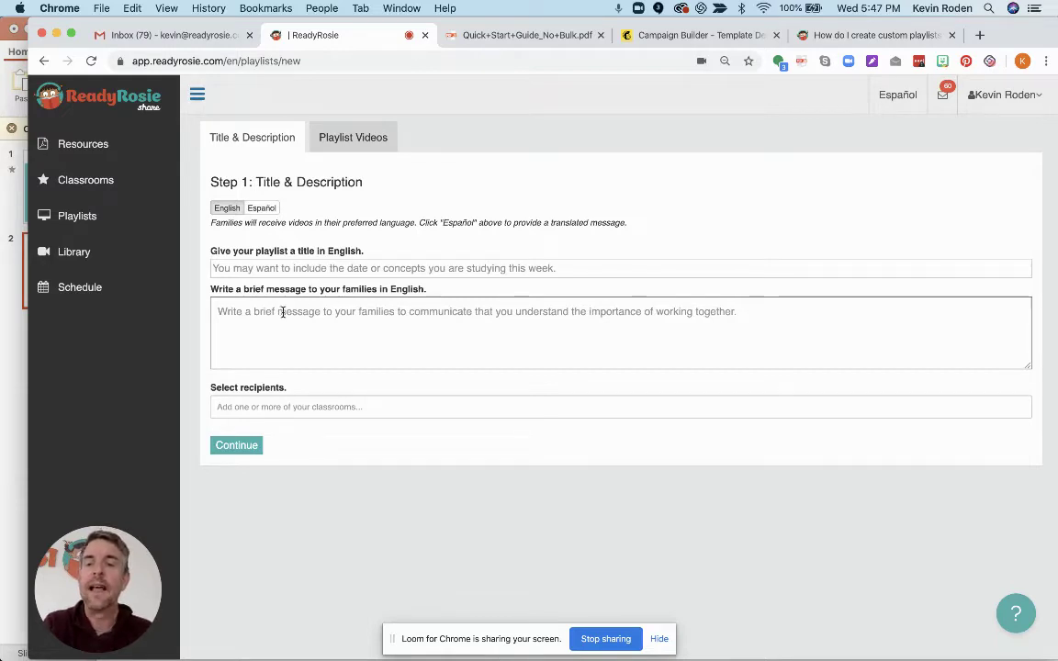
{"action": "left_click", "coordinate": [333, 269]}
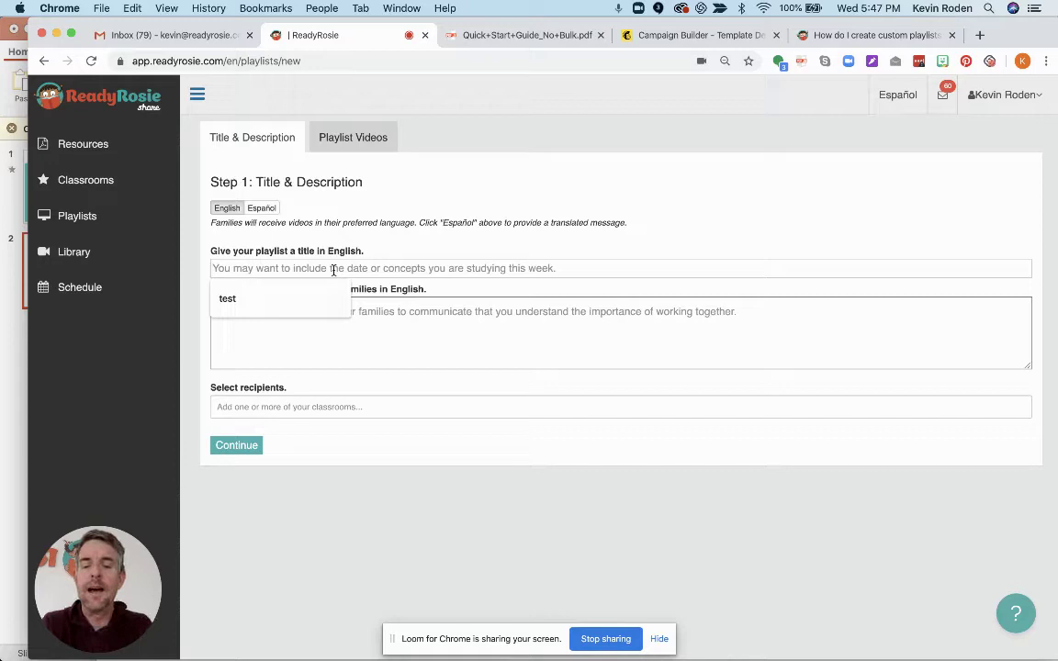
{"action": "type", "text": "Playing with"}
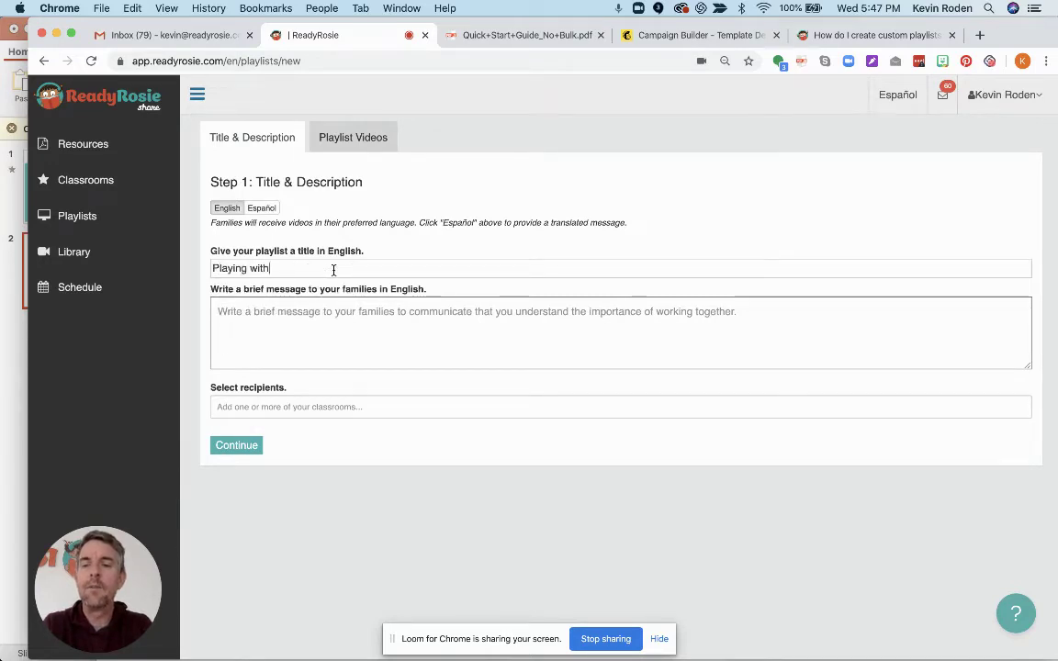
{"action": "type", "text": " patterns at hom"}
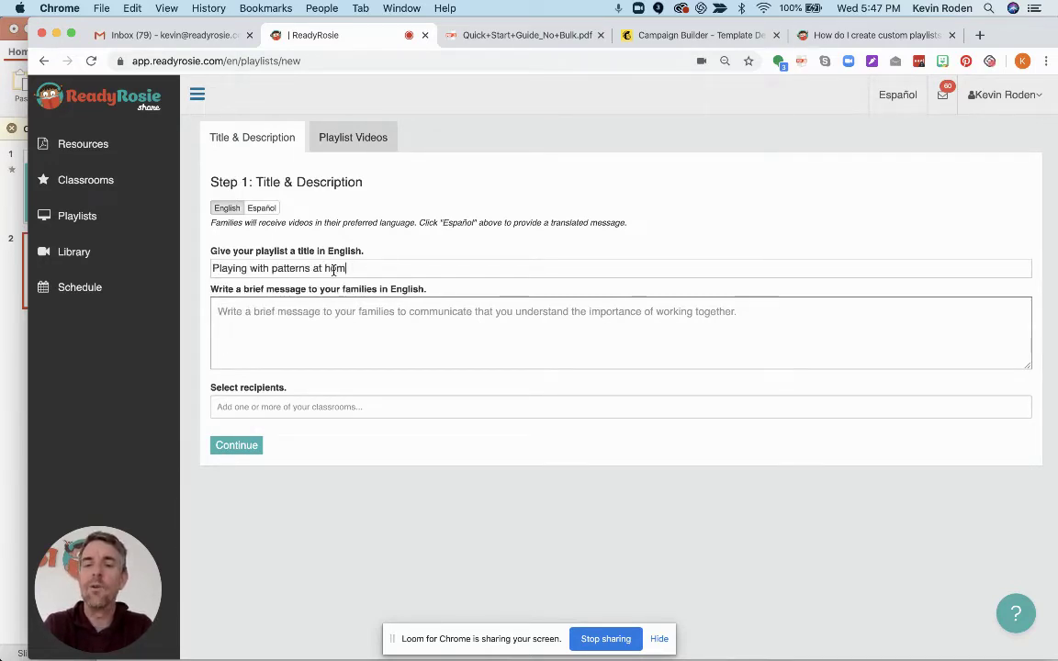
{"action": "type", "text": "e is fun!"}
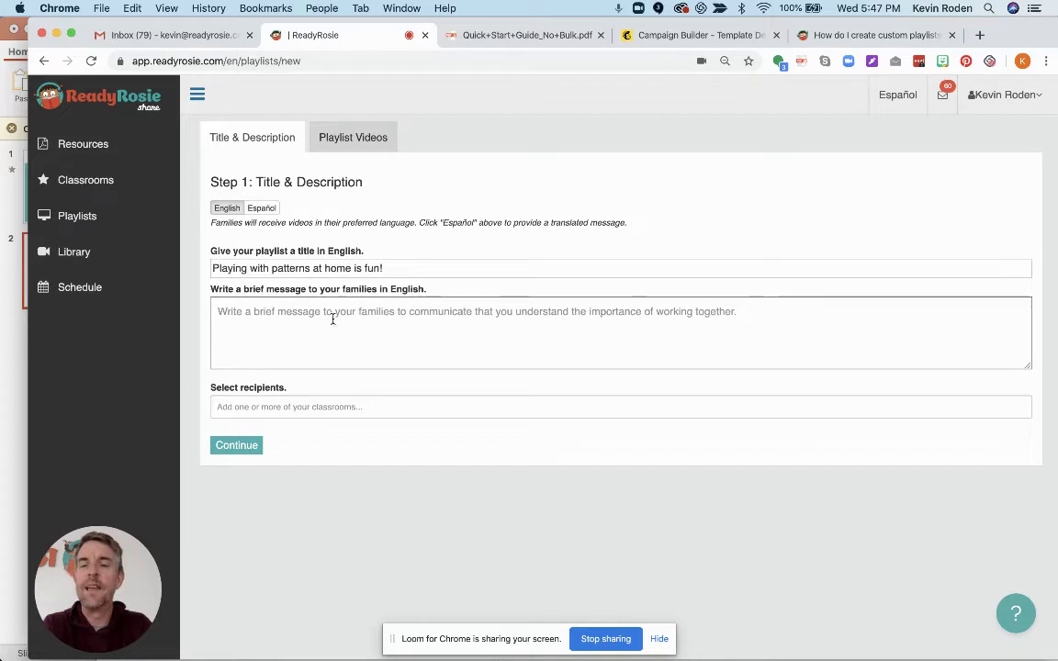
Write the message "Dear parents - try these fun activities with your child at home this week and let me know how it goes!" plus the teacher's name.
{"action": "left_click", "coordinate": [326, 318]}
{"action": "type", "text": "Dear pare"}
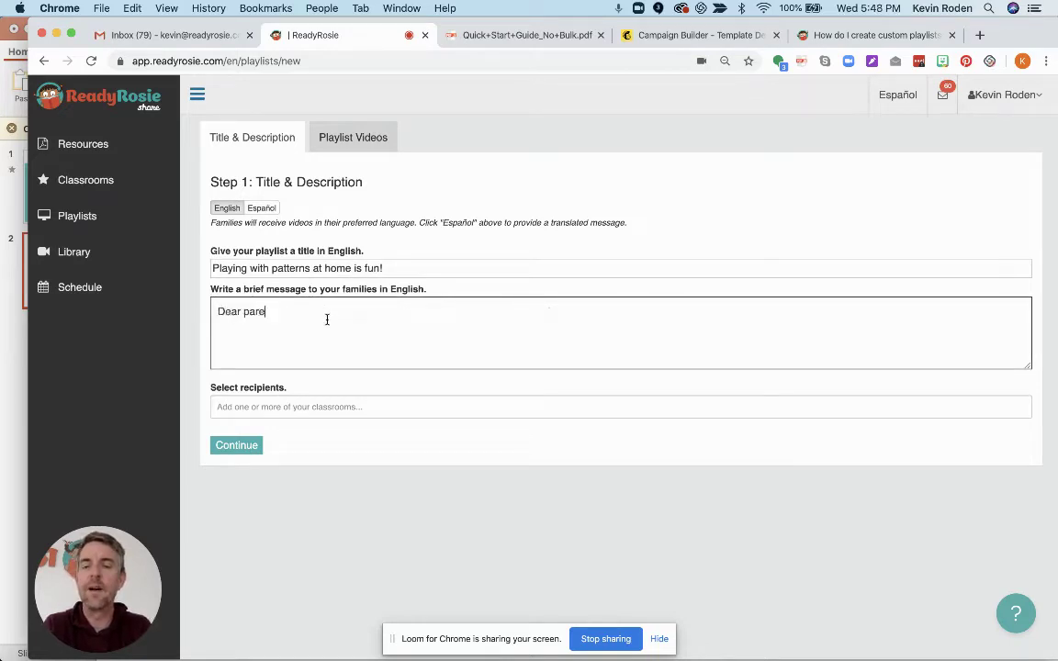
{"action": "type", "text": "nts - try these fun activities w"}
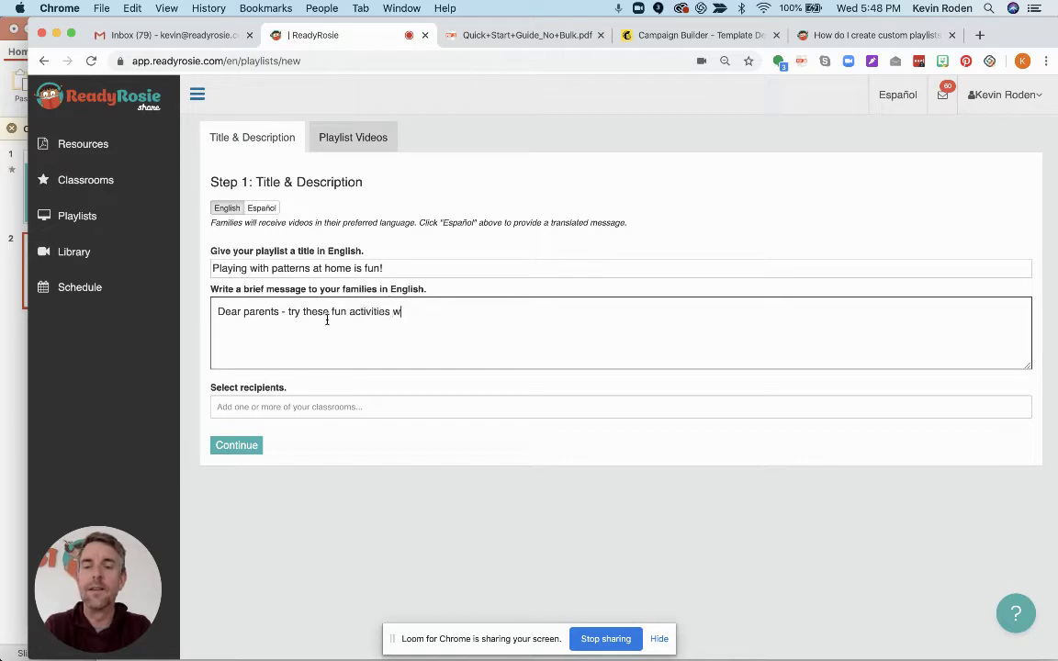
{"action": "type", "text": "ith your child at h"}
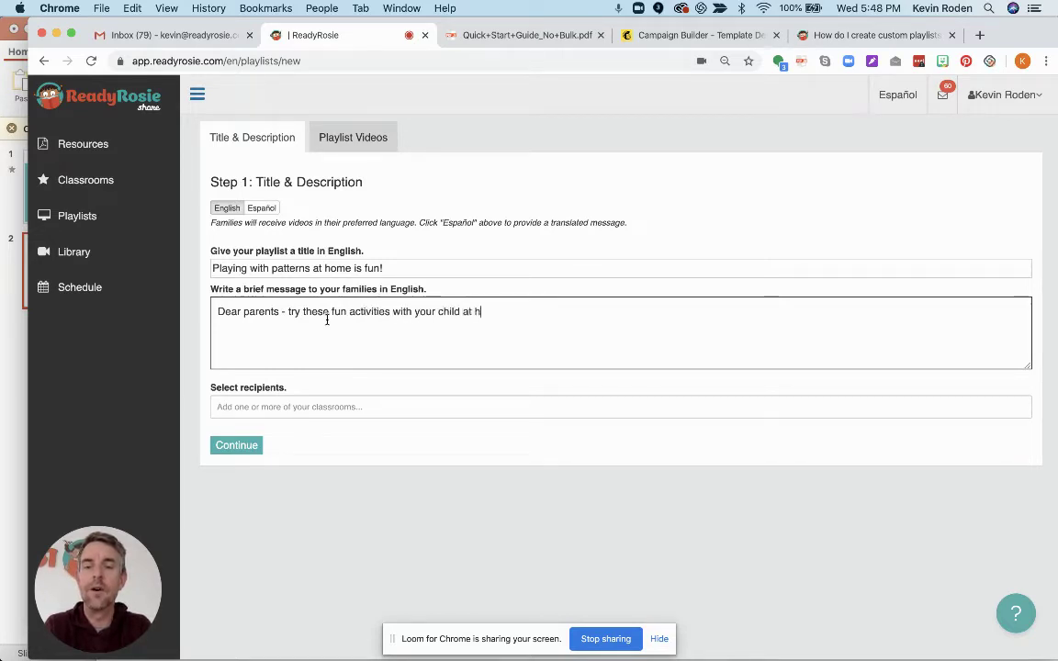
{"action": "type", "text": "ome this week and let "}
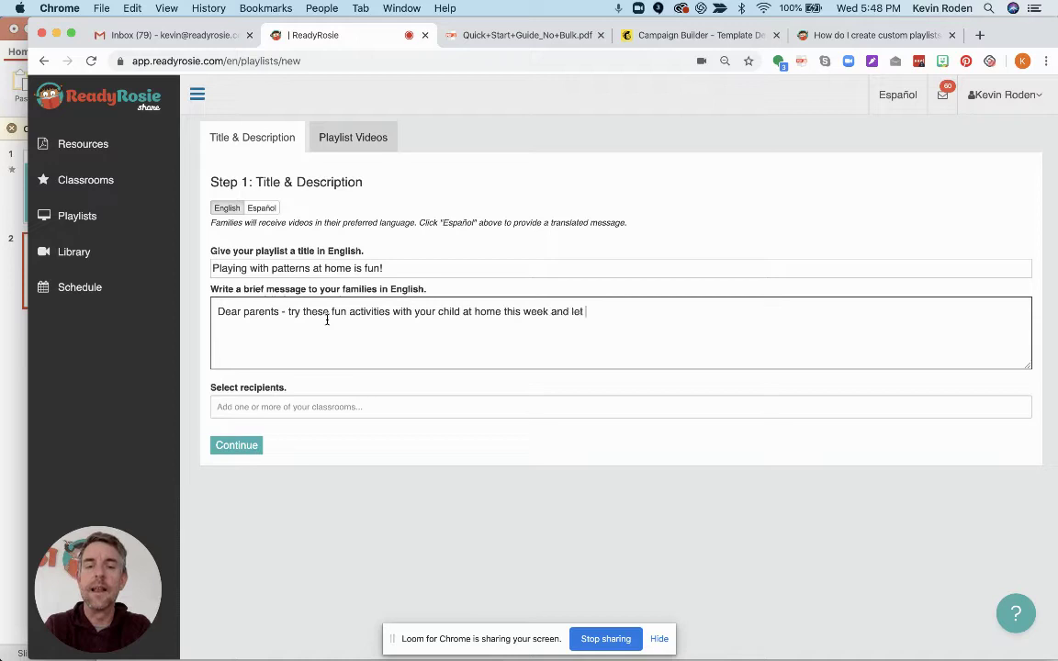
{"action": "type", "text": "me know how it goes!"}
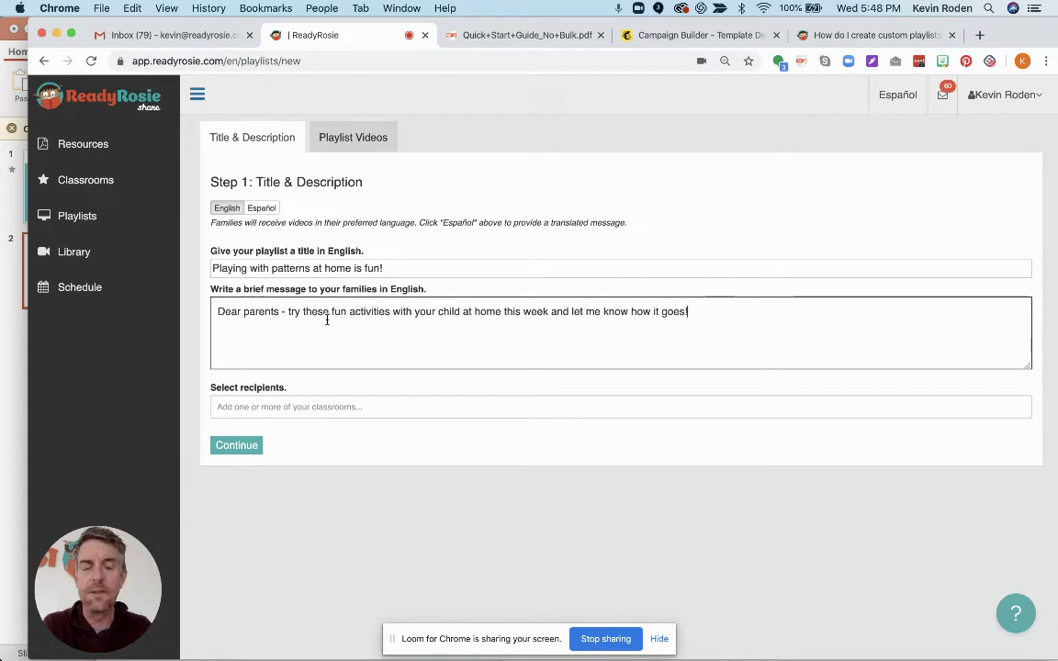
{"action": "key", "text": "Return"}
{"action": "key", "text": "Return"}
{"action": "type", "text": "Mr. Roden"}
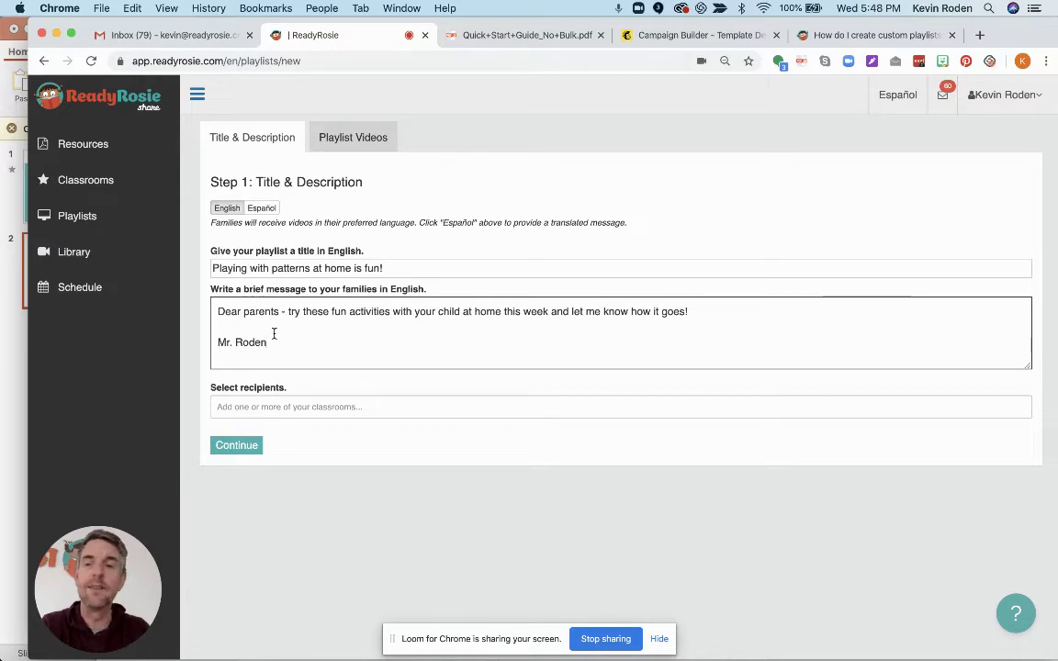
Auto-translate the playlist's title and message into Spanish, compare both language versions, and return to the English one.
{"action": "left_click", "coordinate": [263, 208]}
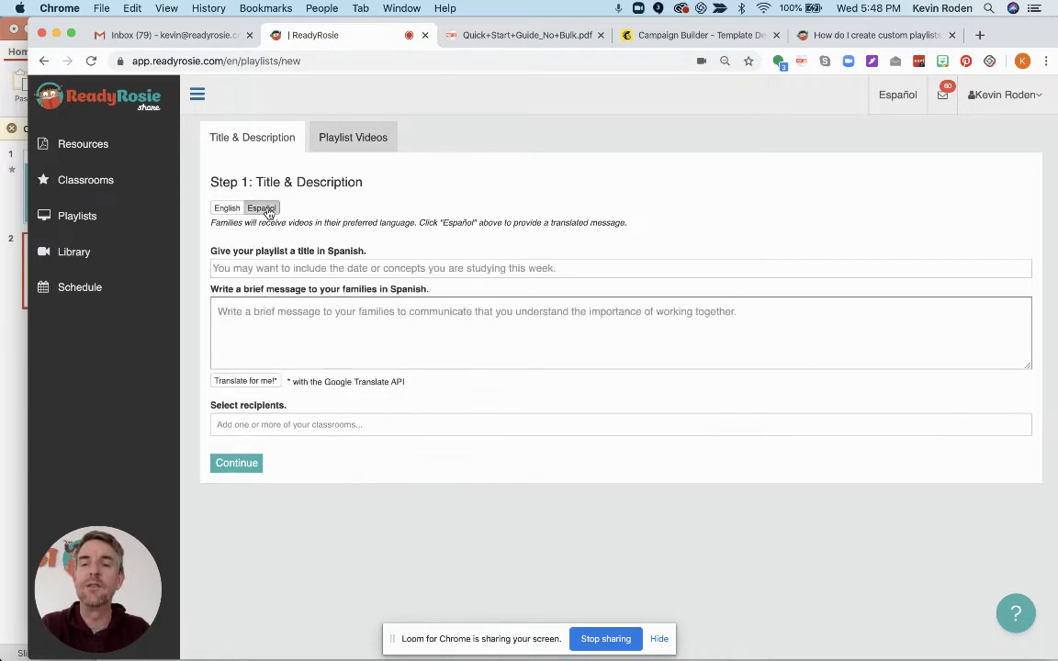
{"action": "left_click", "coordinate": [257, 385]}
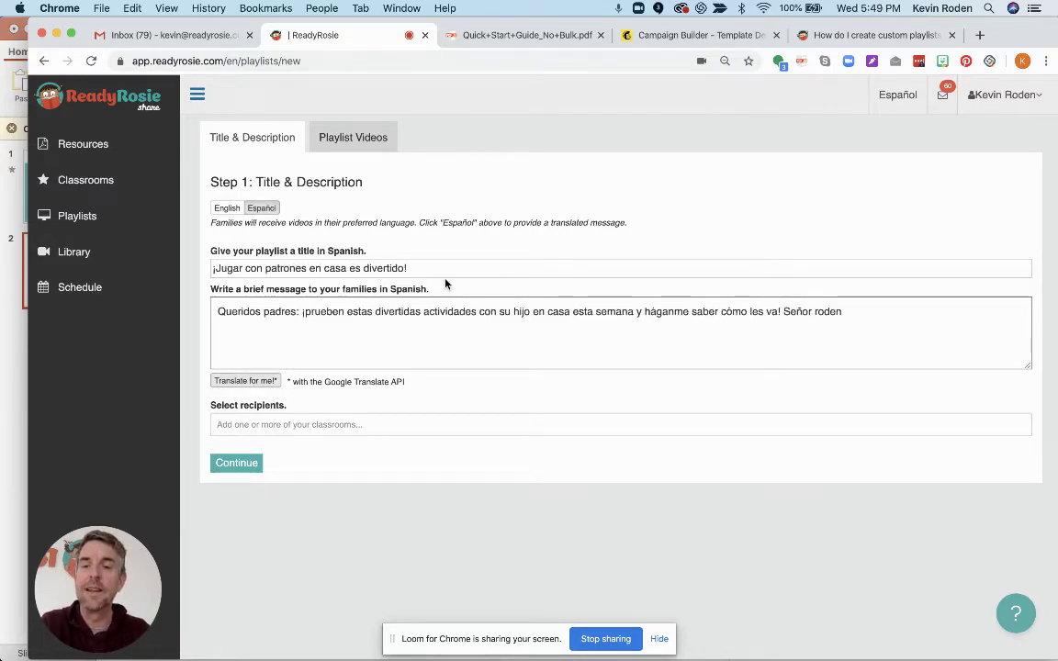
{"action": "left_click", "coordinate": [226, 208]}
{"action": "left_click", "coordinate": [250, 209]}
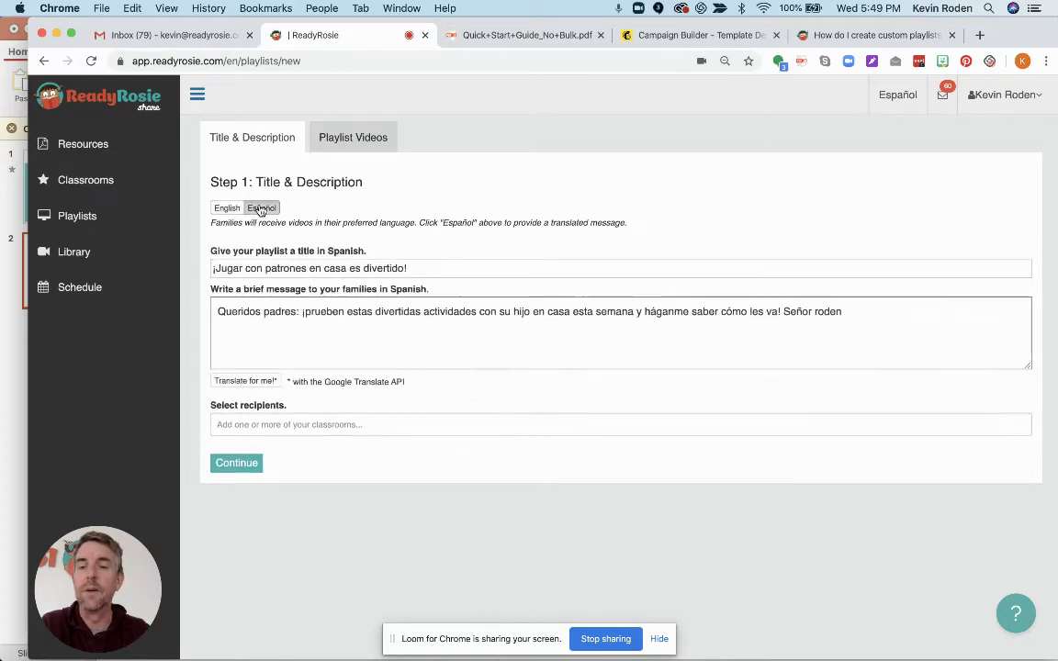
{"action": "left_click", "coordinate": [233, 211]}
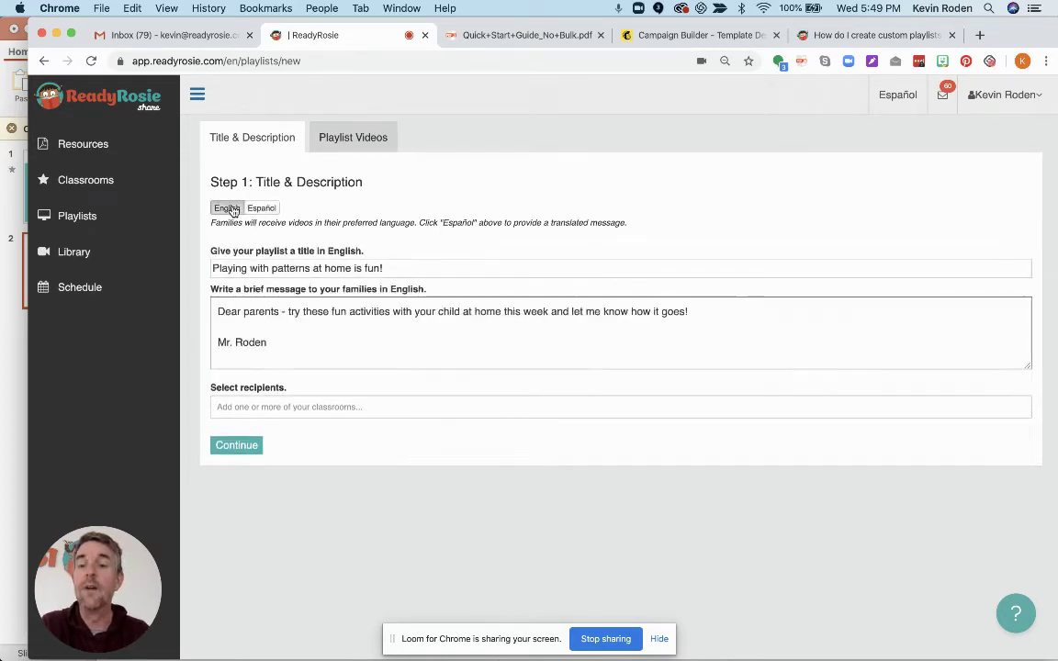
Add the teacher's AM Class as the playlist's recipient and continue to the video selection.
{"action": "left_click", "coordinate": [237, 408]}
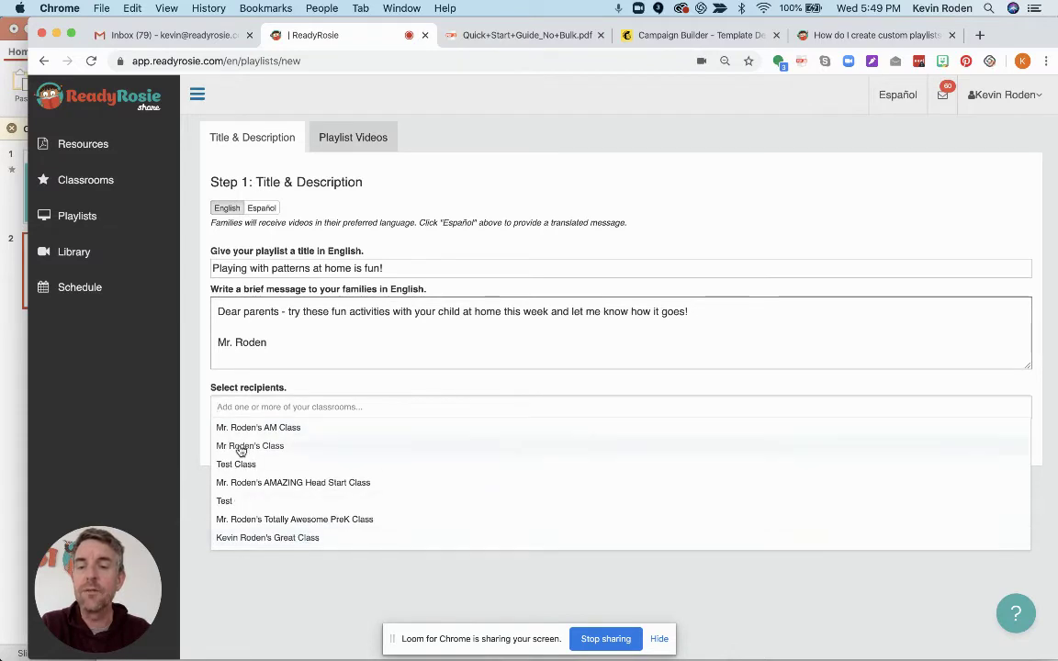
{"action": "left_click", "coordinate": [246, 428]}
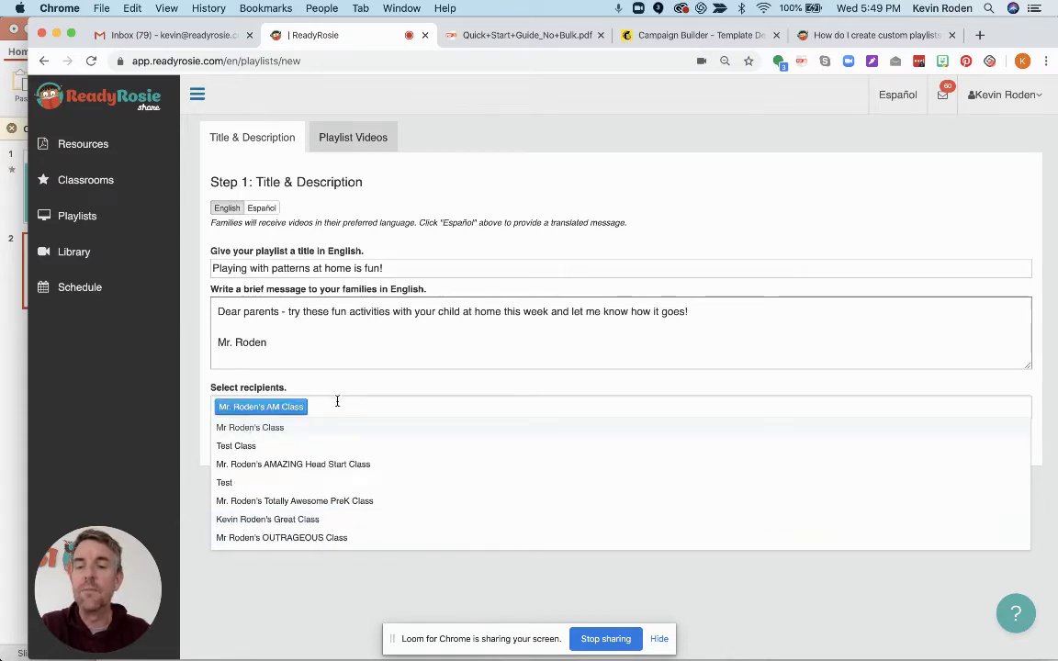
{"action": "left_click", "coordinate": [338, 354]}
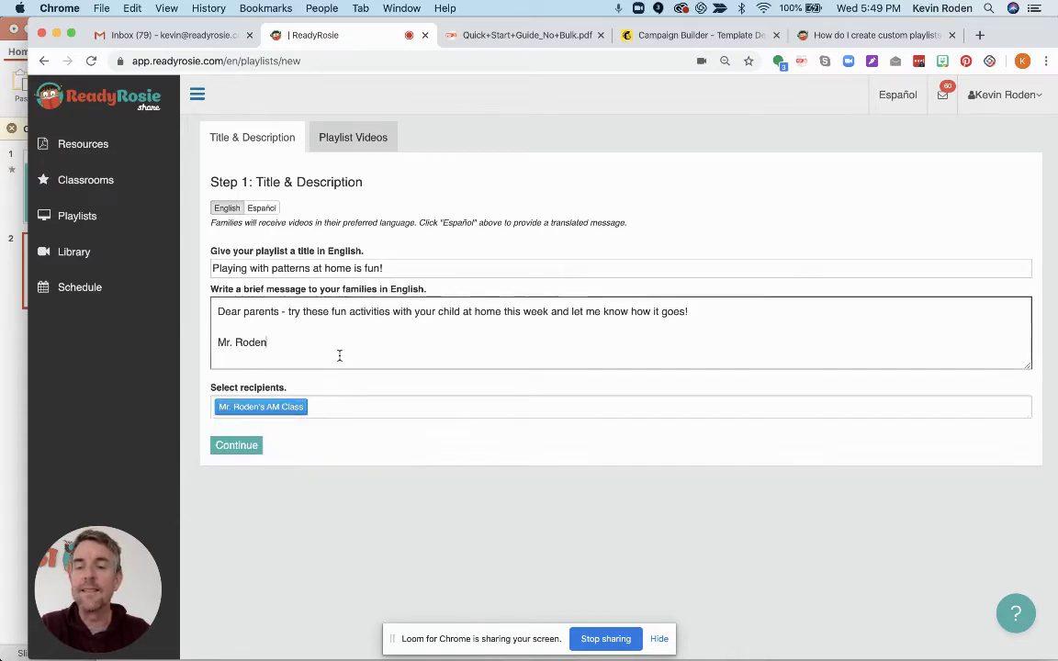
{"action": "left_click", "coordinate": [226, 453]}
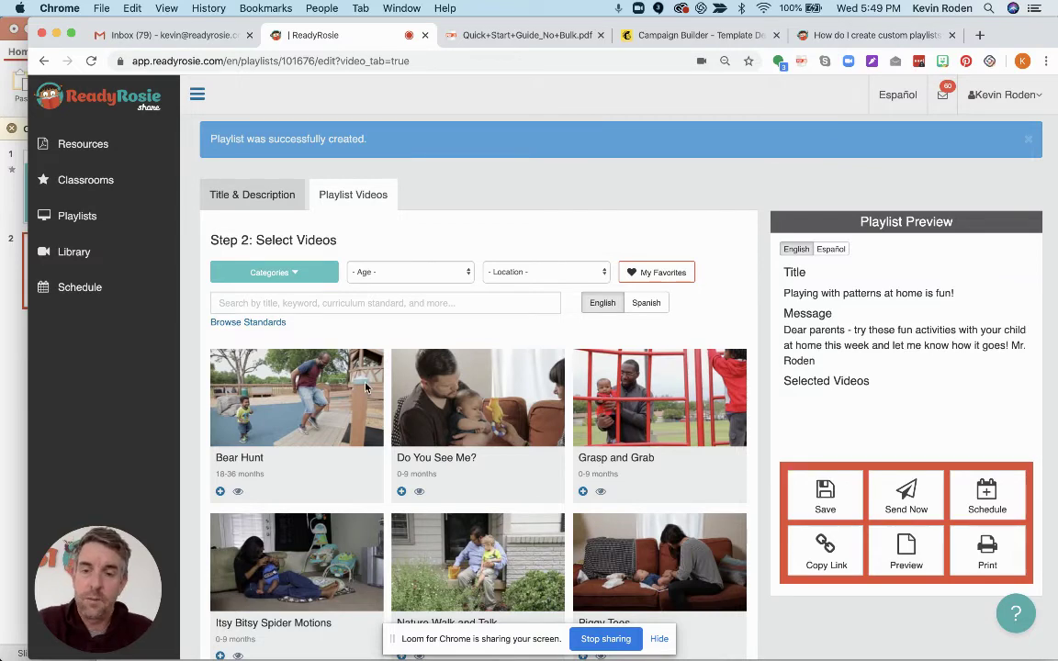
Search the playlist videos for "patterns" and filter them to the 3-4 Years age group.
{"action": "left_click", "coordinate": [286, 273]}
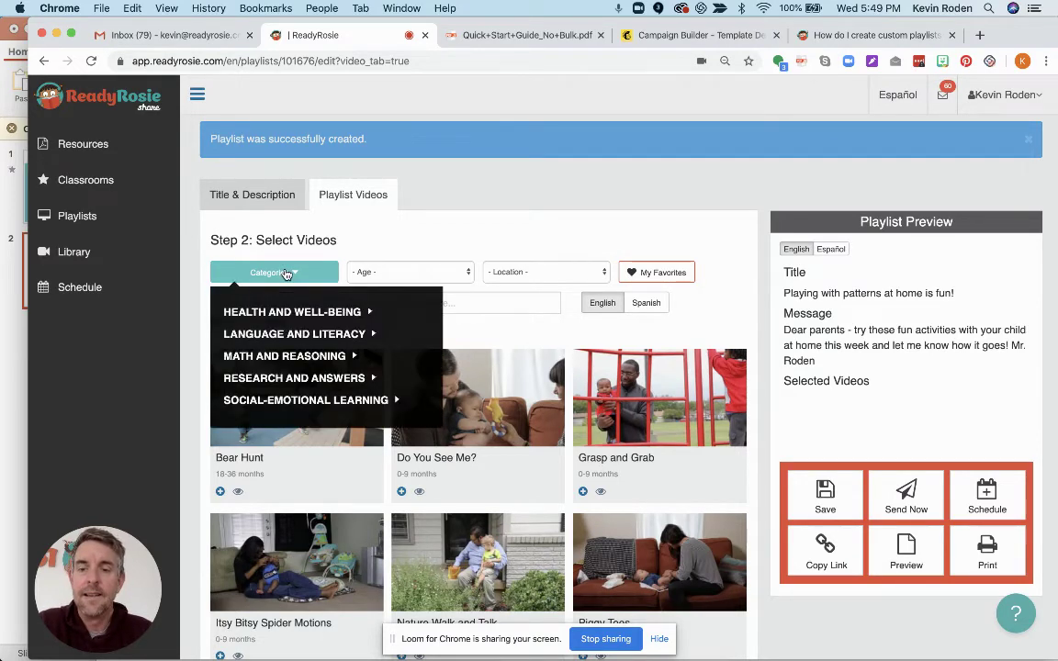
{"action": "left_click", "coordinate": [306, 356]}
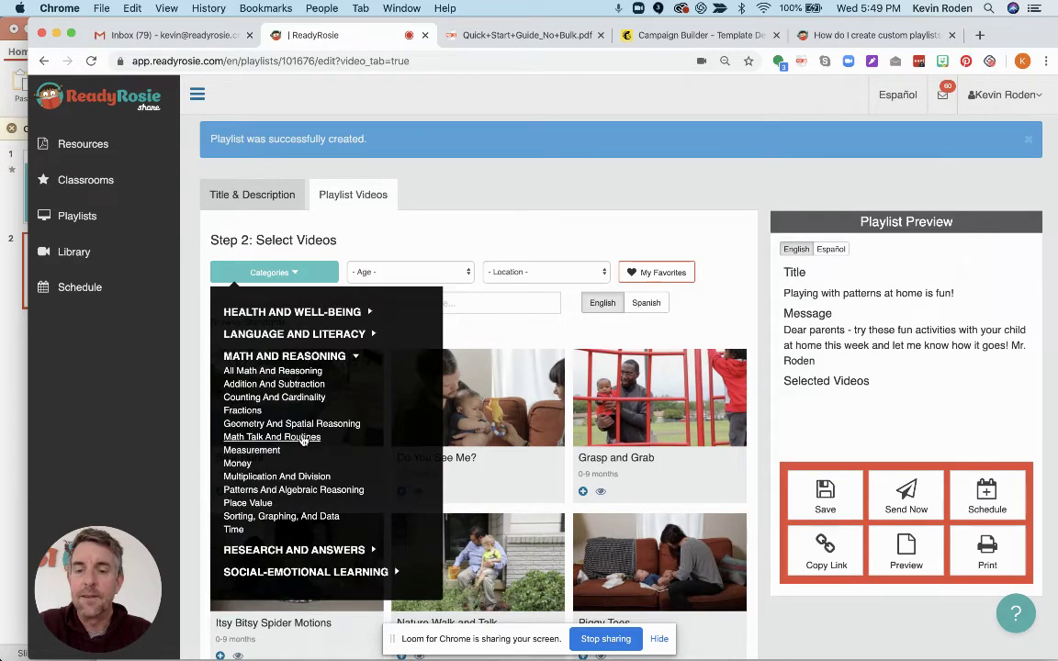
{"action": "left_click", "coordinate": [491, 304]}
{"action": "type", "text": "patterns"}
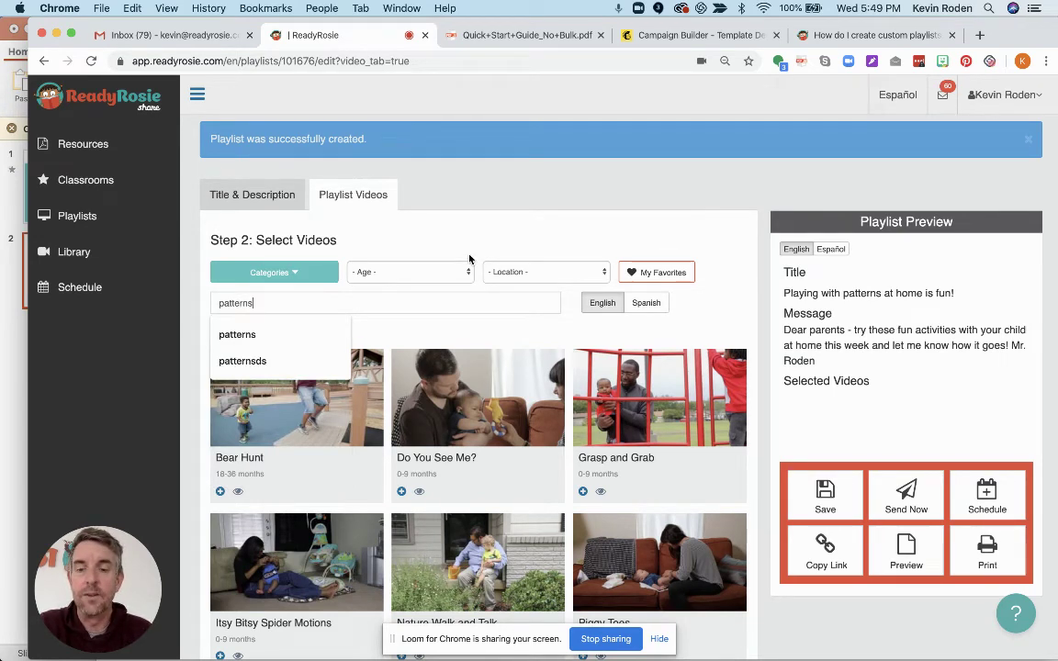
{"action": "key", "text": "Return"}
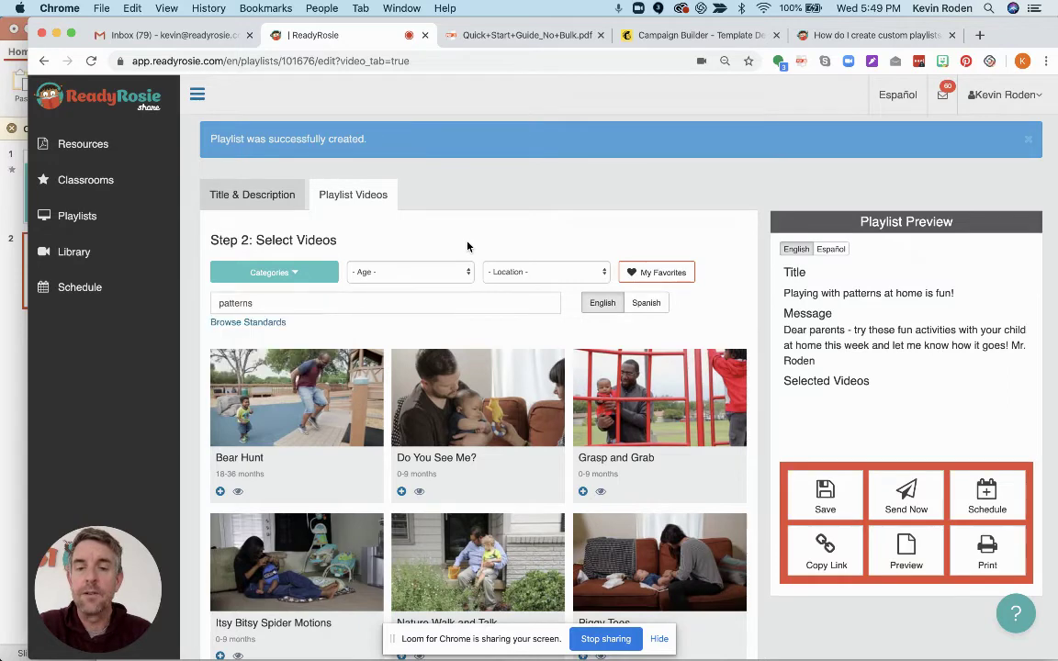
{"action": "left_click", "coordinate": [455, 273]}
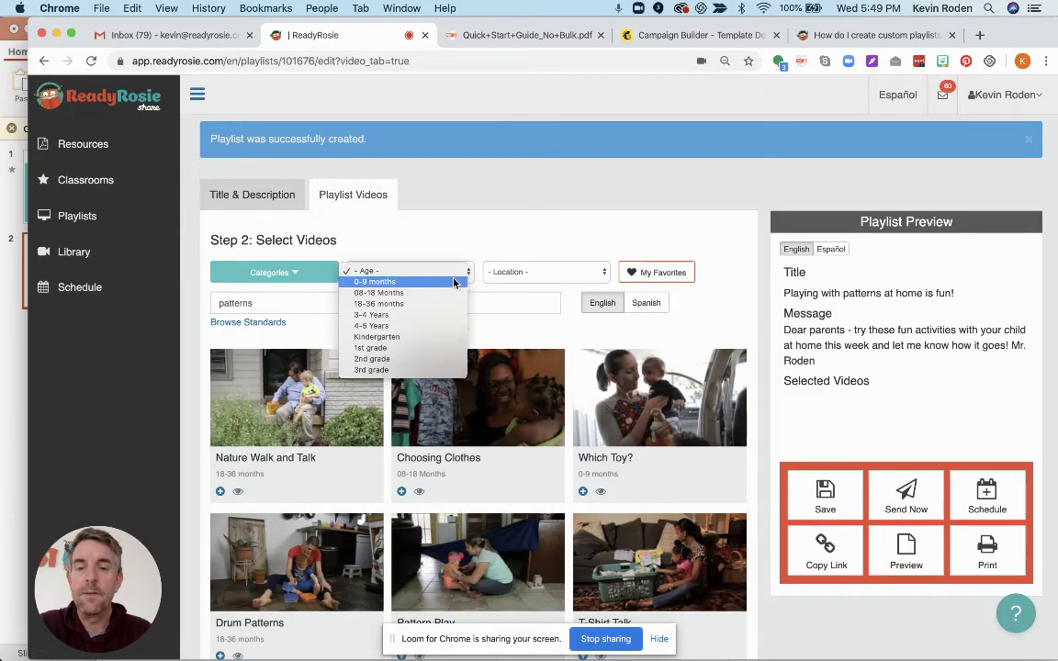
{"action": "left_click", "coordinate": [443, 314]}
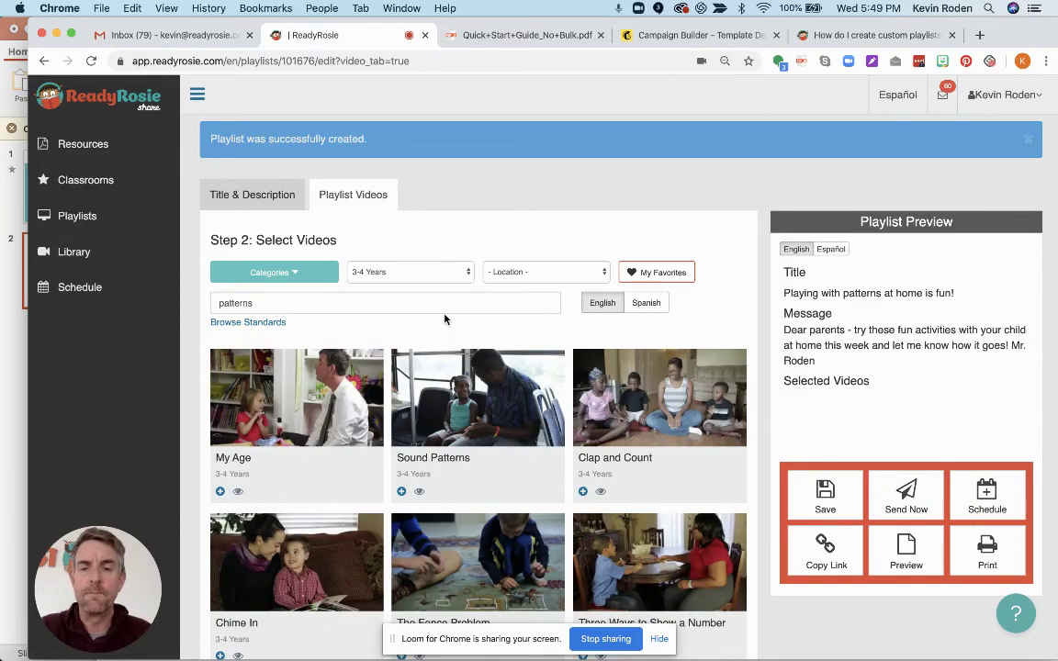
Preview the details of the Setting the Table video and close the preview.
{"action": "scroll", "coordinate": [432, 395], "scroll_direction": "down", "scroll_amount": 6}
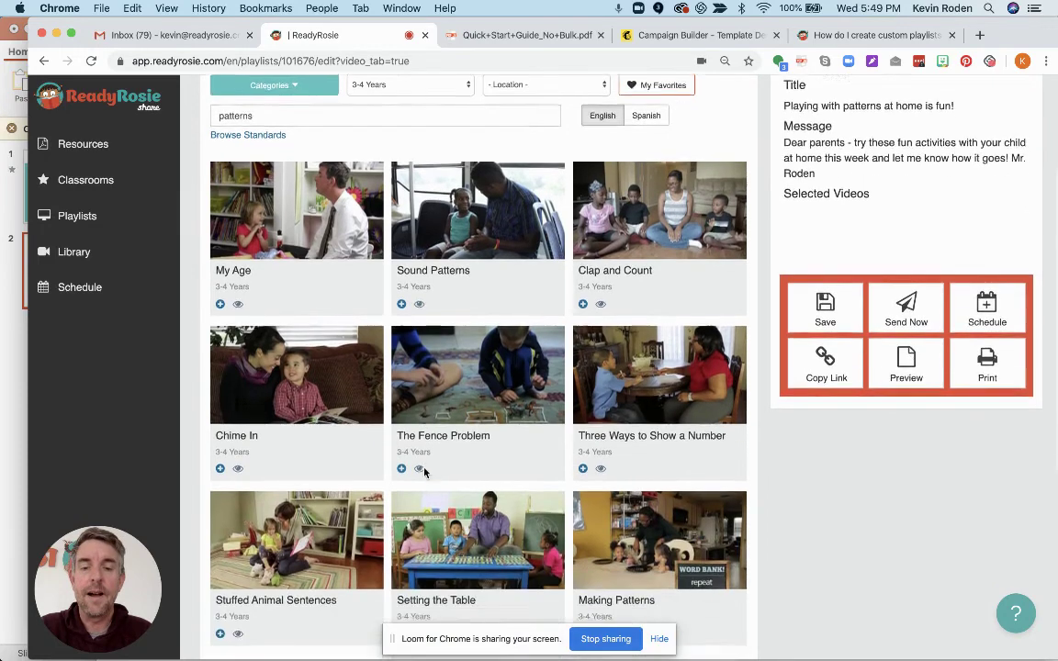
{"action": "scroll", "coordinate": [424, 473], "scroll_direction": "down", "scroll_amount": 1}
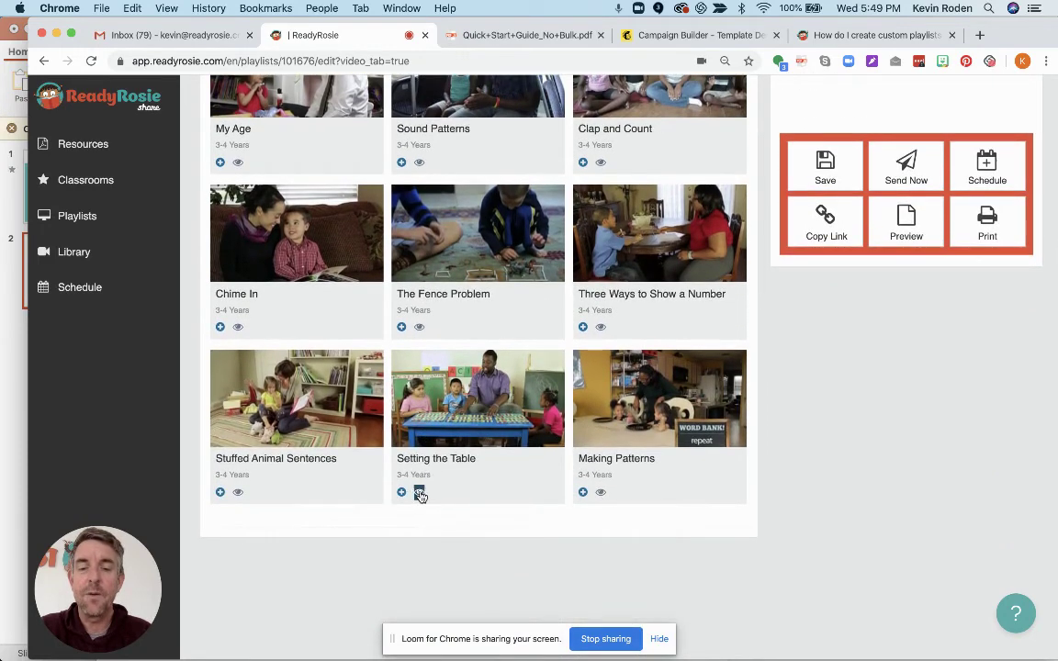
{"action": "left_click", "coordinate": [420, 493]}
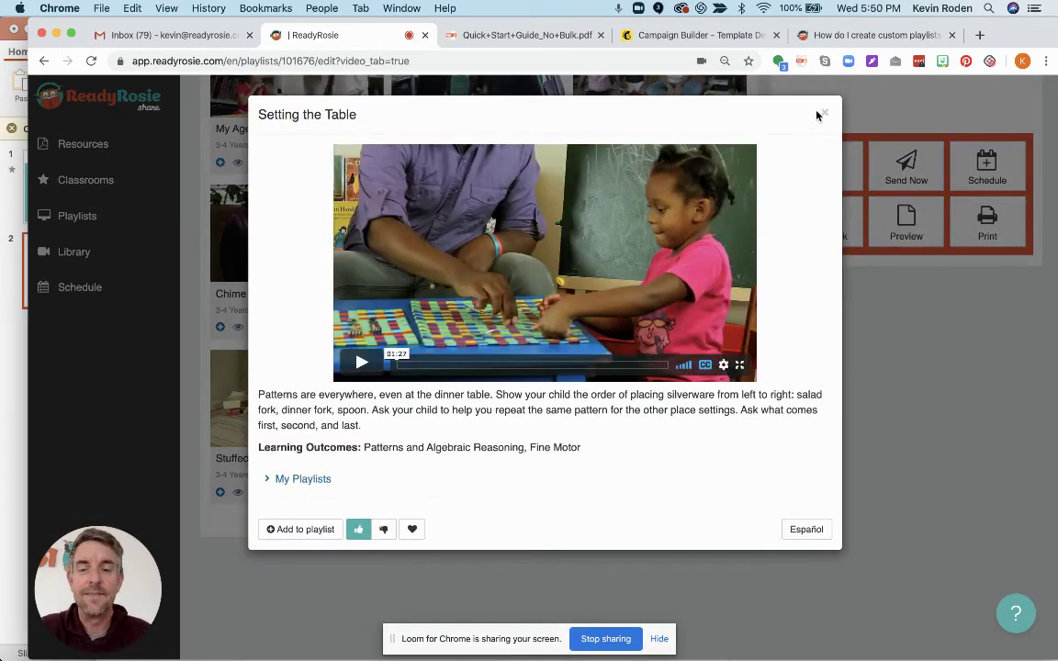
{"action": "left_click", "coordinate": [822, 114]}
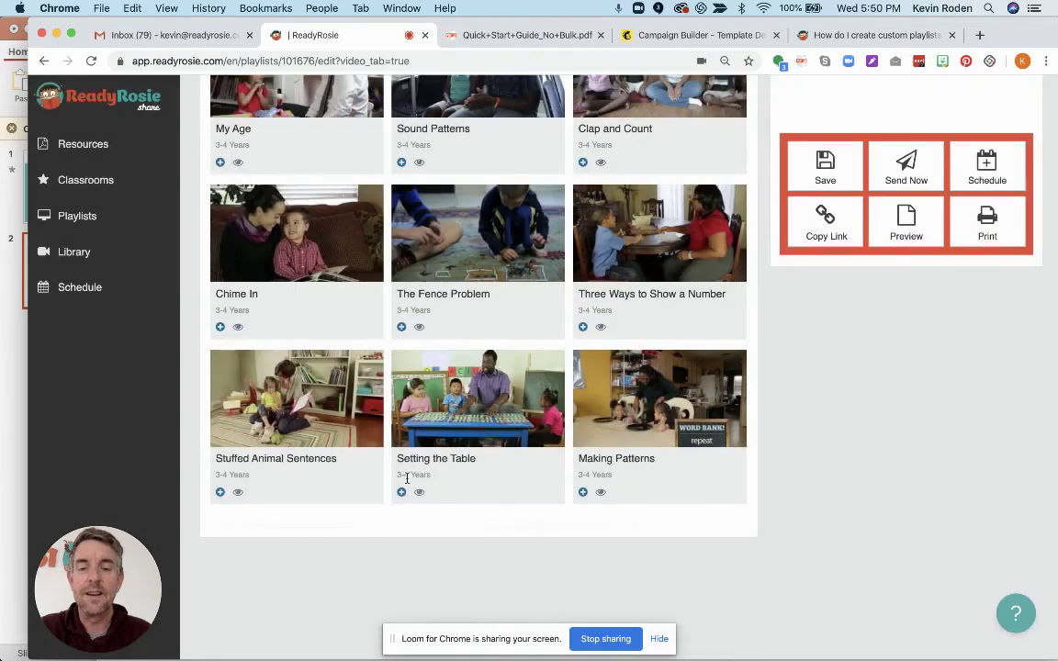
Add the videos Setting the Table, Three Ways to Show a Number, and Clap and Count to the playlist.
{"action": "left_click", "coordinate": [402, 493]}
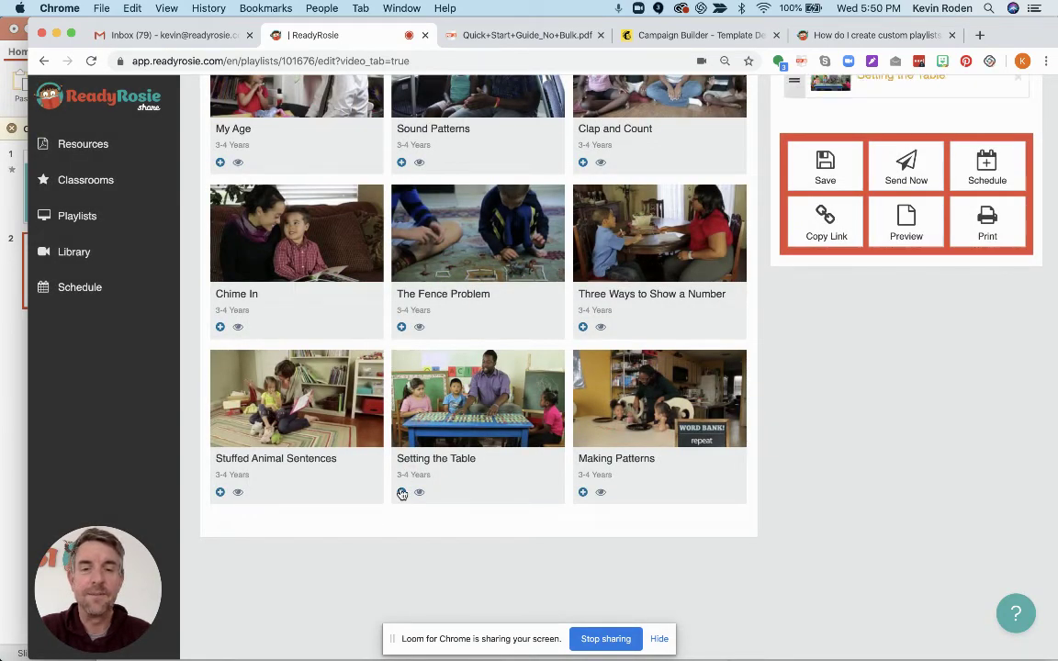
{"action": "left_click", "coordinate": [583, 329]}
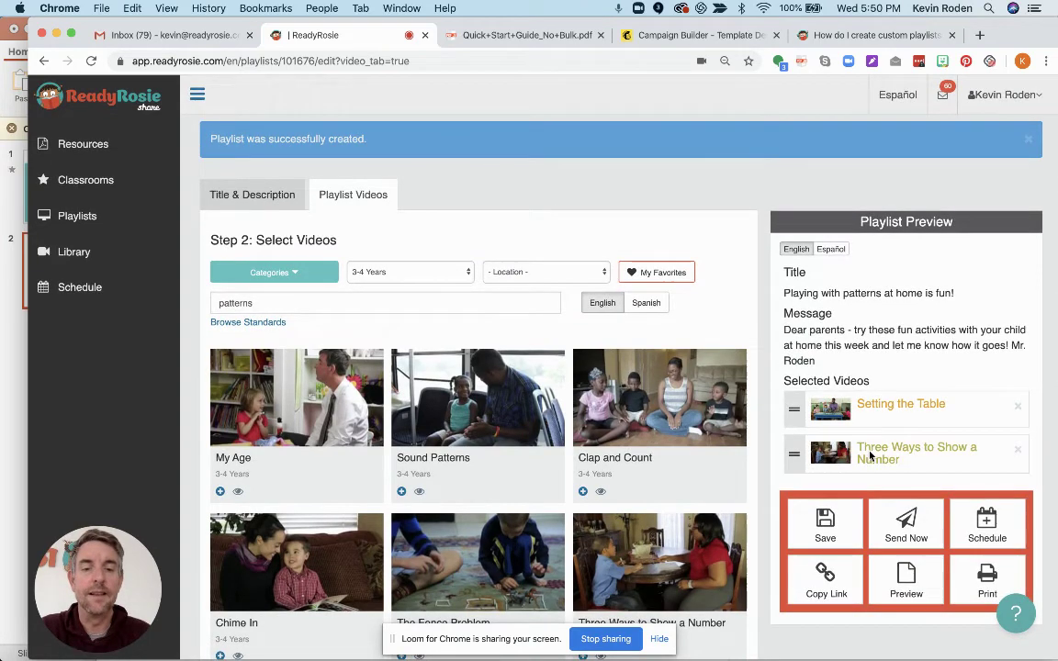
{"action": "left_click", "coordinate": [584, 494]}
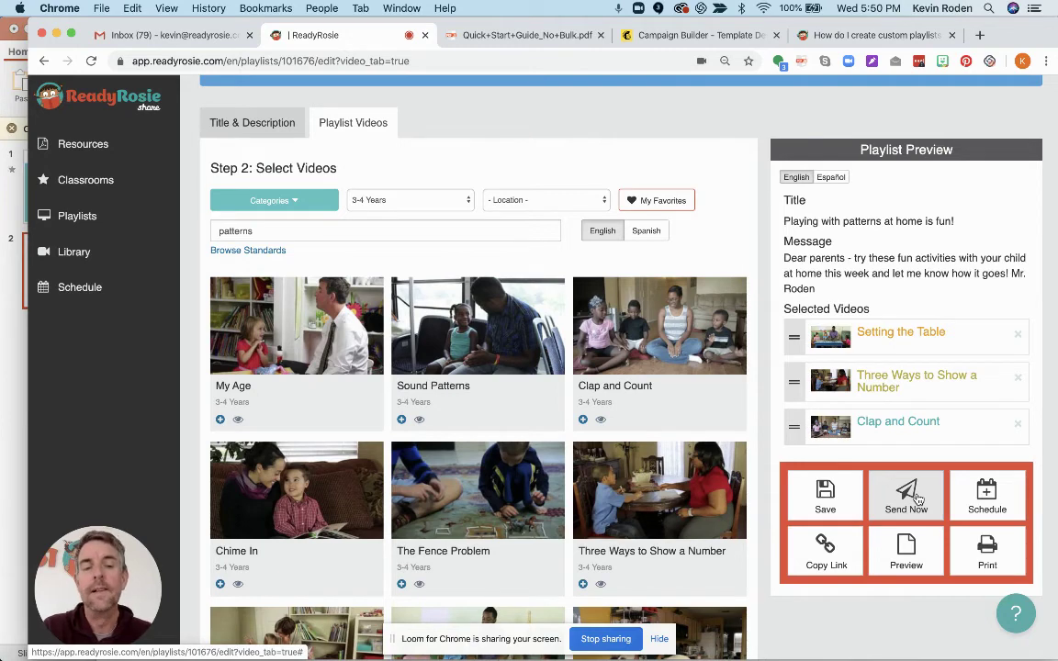
Schedule the playlist to be sent out to families on 03/30/2020.
{"action": "left_click", "coordinate": [987, 499]}
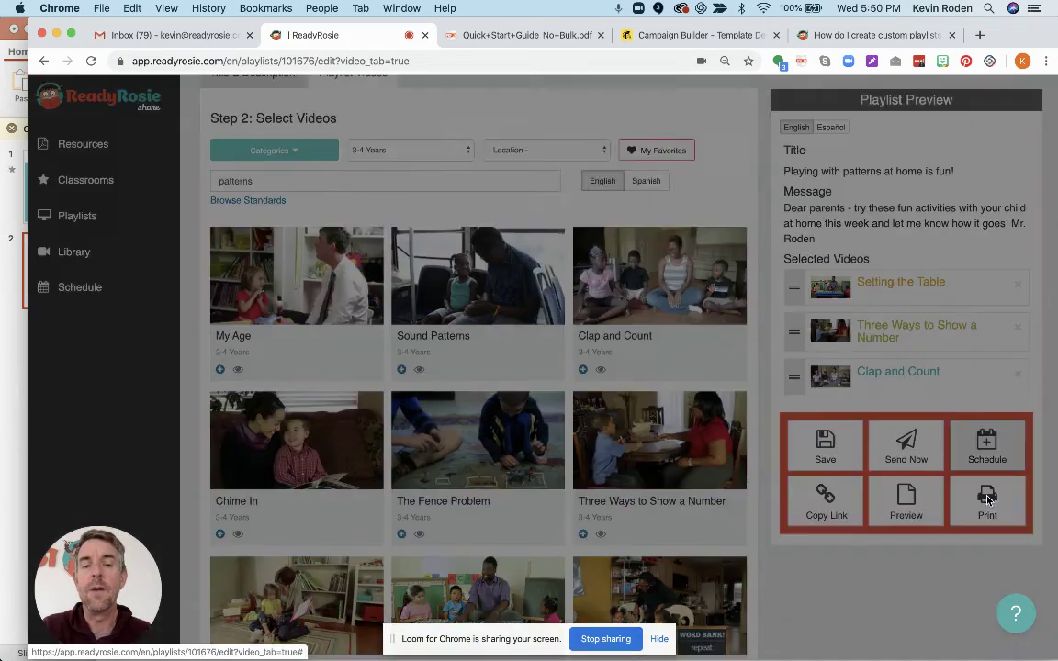
{"action": "left_click", "coordinate": [629, 178]}
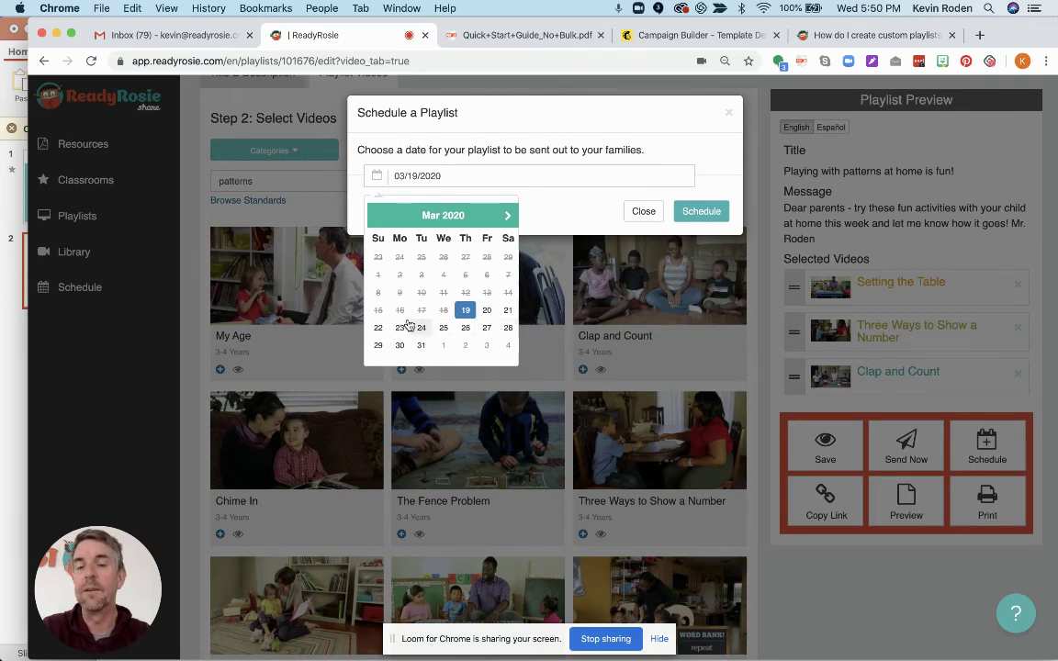
{"action": "left_click", "coordinate": [392, 350]}
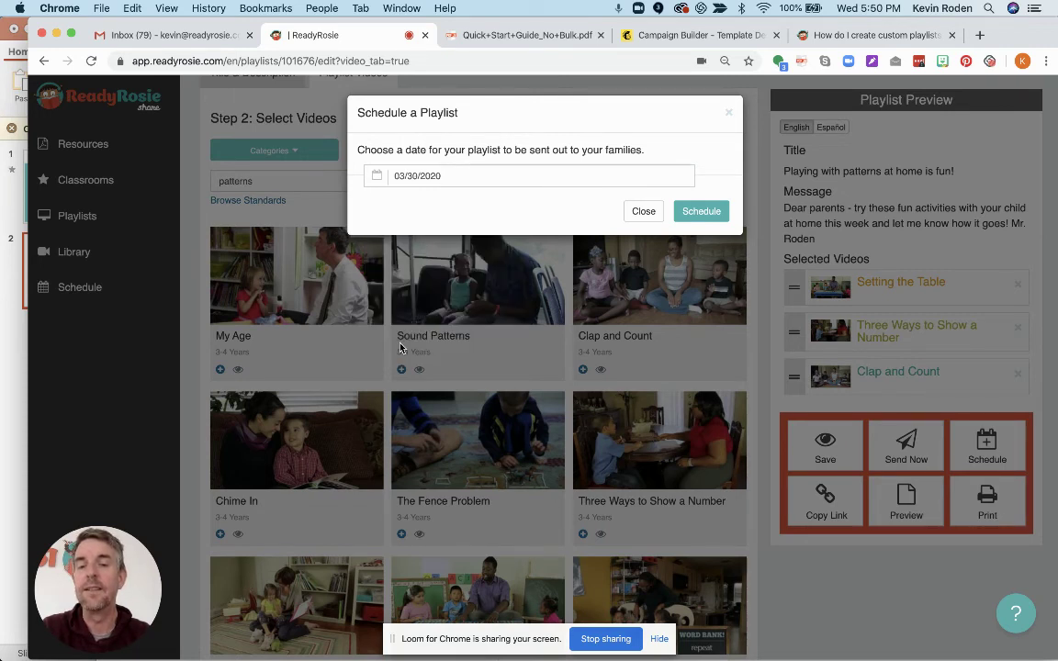
{"action": "left_click", "coordinate": [702, 213]}
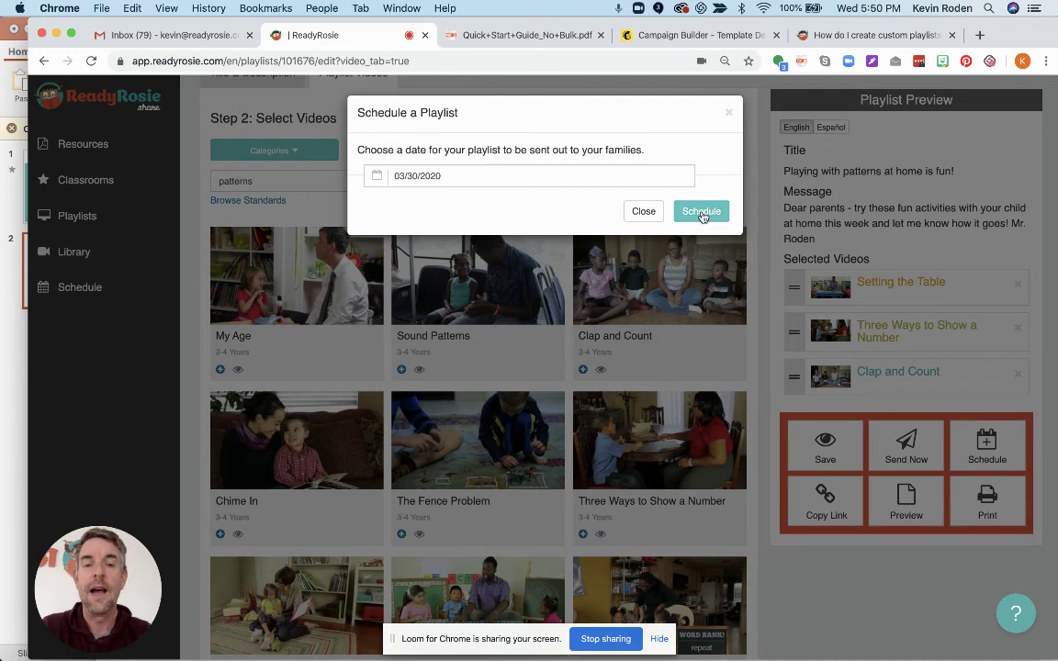